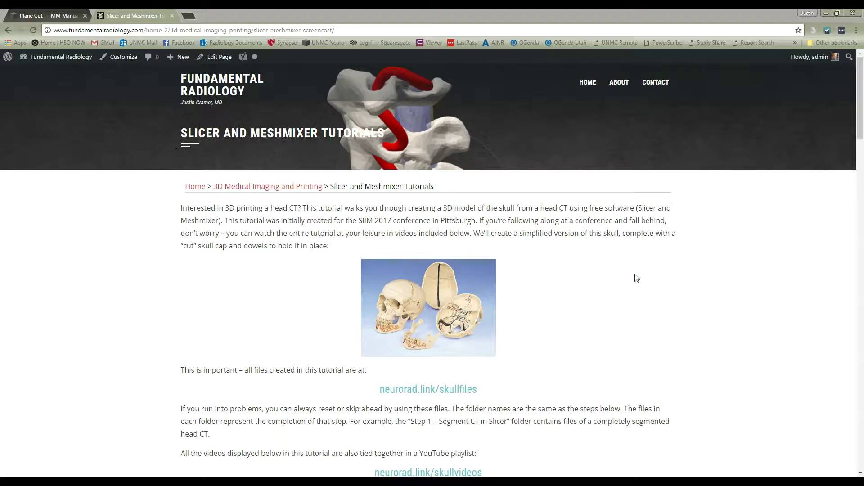
- Focus the skull tutorial page and scroll past the skull image to the walkthrough files link
{"action": "left_click", "coordinate": [323, 235]}
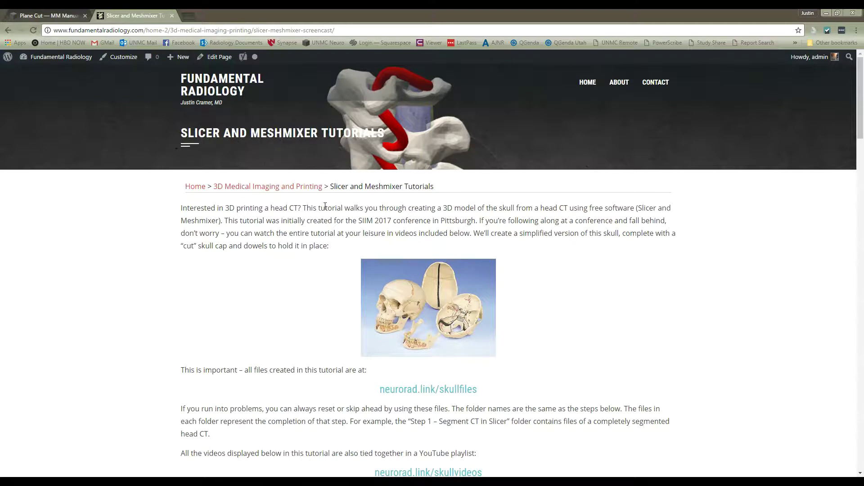
{"action": "scroll", "coordinate": [352, 312], "scroll_direction": "down", "scroll_amount": 3}
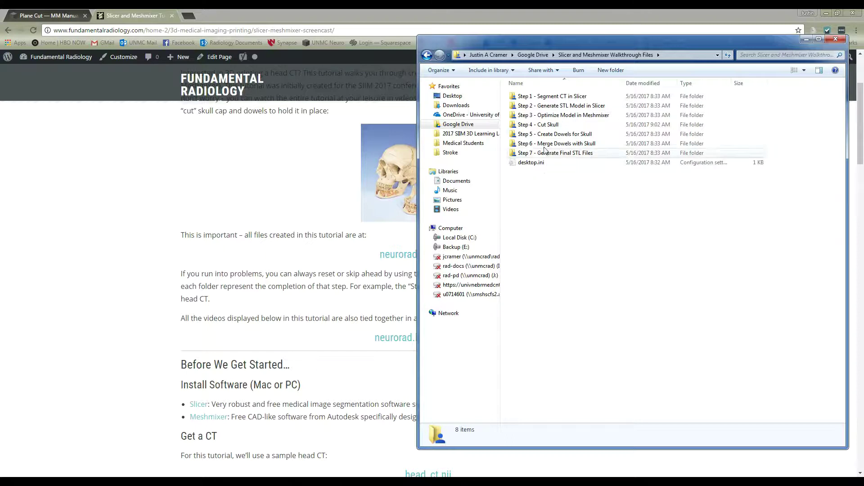
- Open 02_COMPLETED_skull_cut.mix from the Step 4 - Cut Skull folder in Meshmixer
{"action": "double_click", "coordinate": [543, 124]}
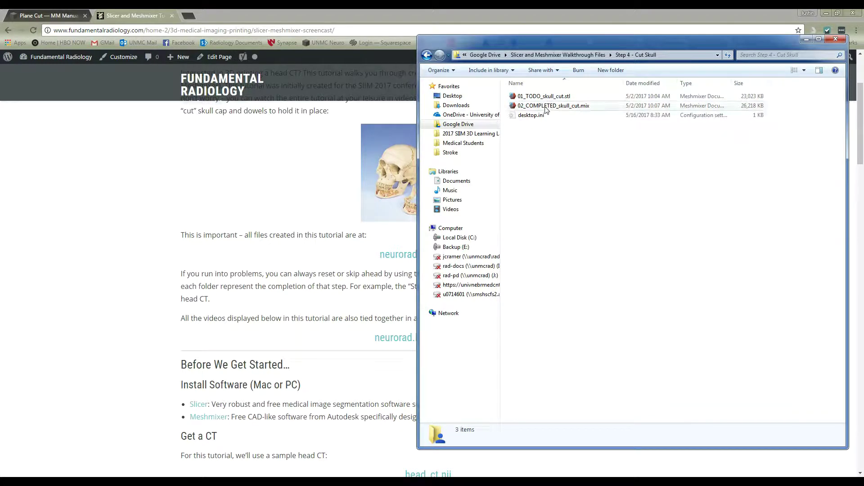
{"action": "double_click", "coordinate": [546, 106]}
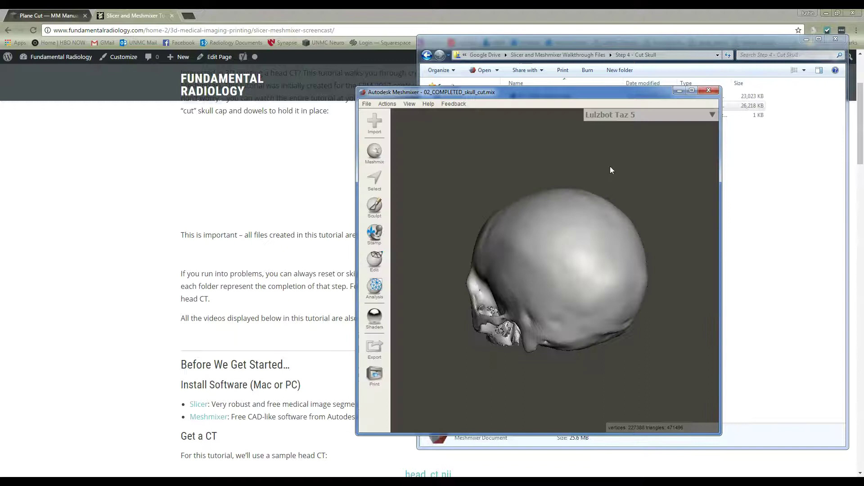
- Maximize Meshmixer and show the Objects Browser, docked at the top-right corner
{"action": "left_click", "coordinate": [692, 91]}
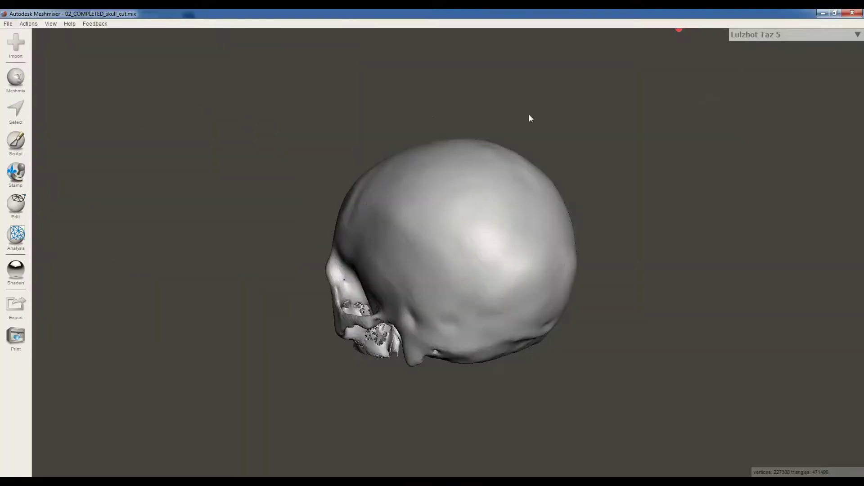
{"action": "left_click", "coordinate": [50, 24]}
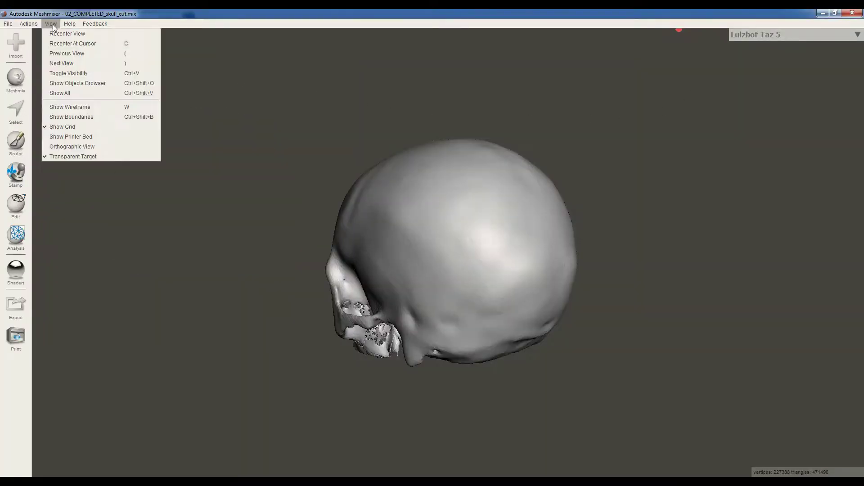
{"action": "left_click", "coordinate": [68, 83]}
{"action": "left_click_drag", "start_coordinate": [258, 197], "coordinate": [747, 31]}
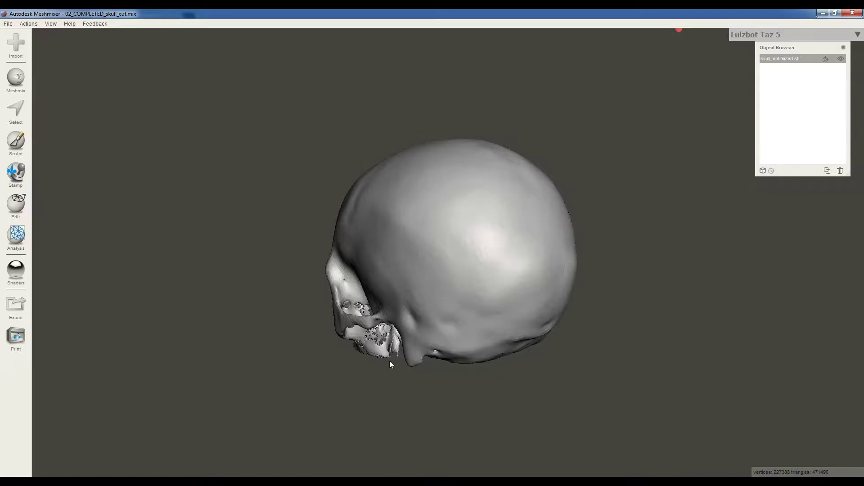
- Orbit the skull to a side view, check the tutorial, then return to Meshmixer
{"action": "right_click_drag", "start_coordinate": [399, 391], "coordinate": [462, 377]}
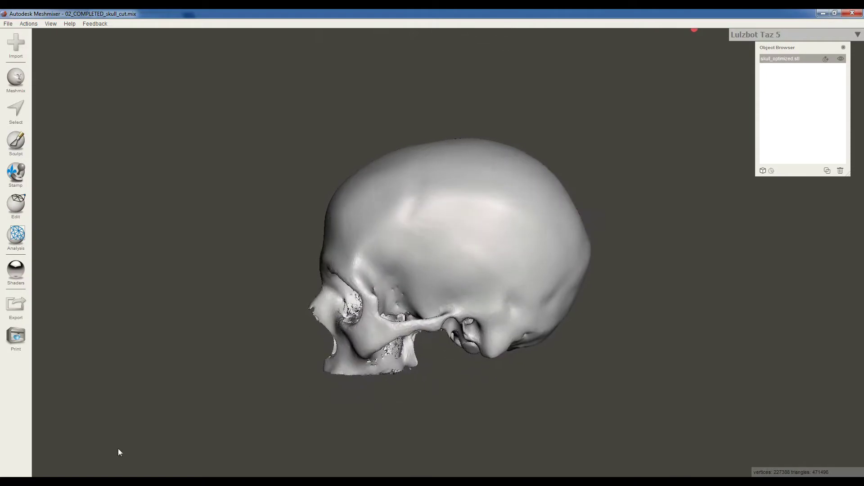
{"action": "left_click", "coordinate": [141, 445]}
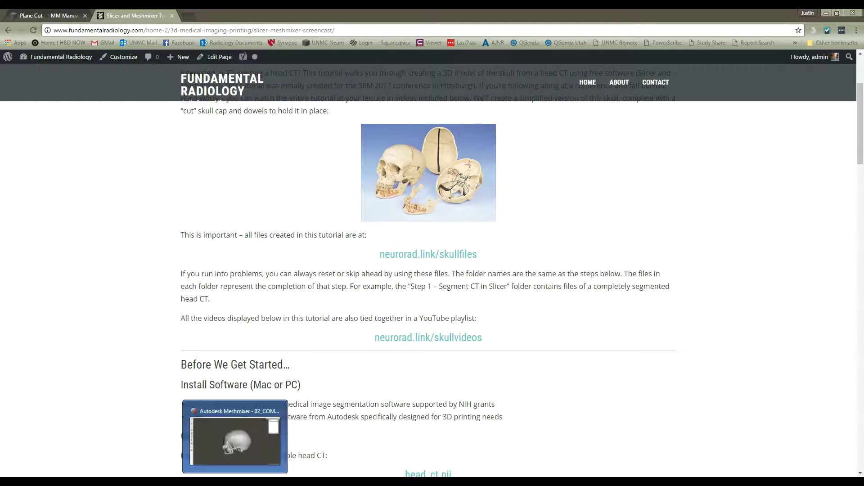
{"action": "left_click", "coordinate": [294, 448]}
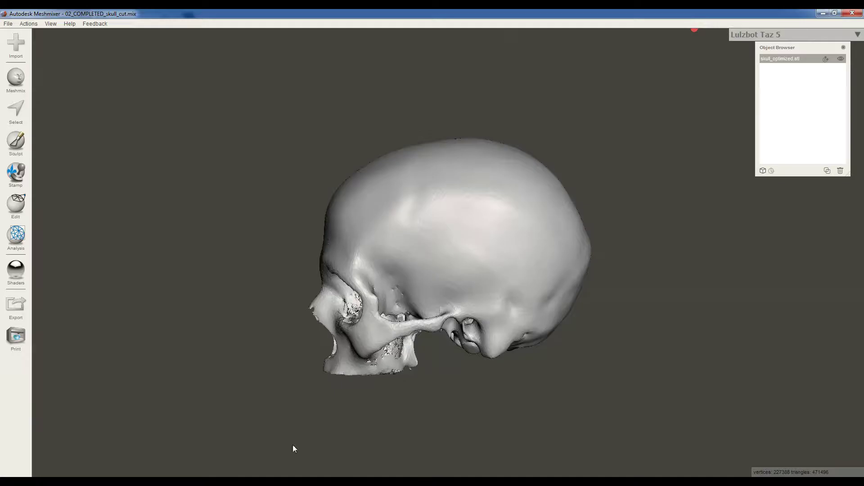
- Try gold and pink shaders, then give the skull the translucent X-ray shader
{"action": "left_click", "coordinate": [16, 270]}
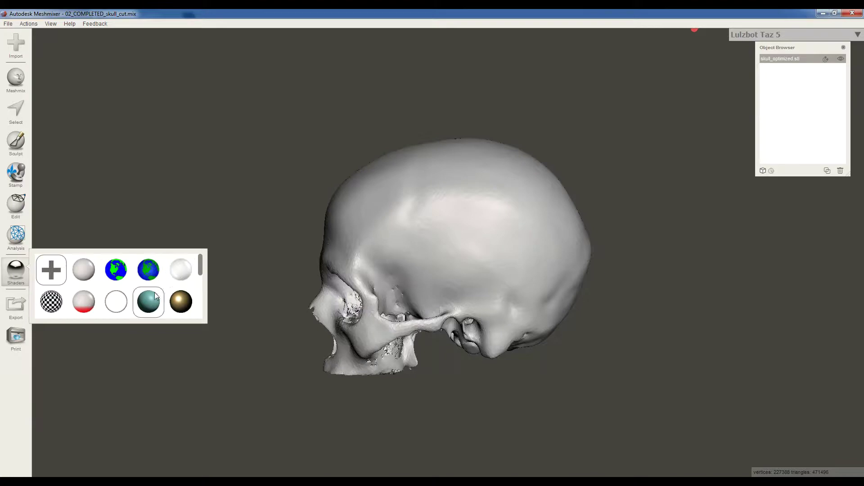
{"action": "left_click", "coordinate": [186, 301]}
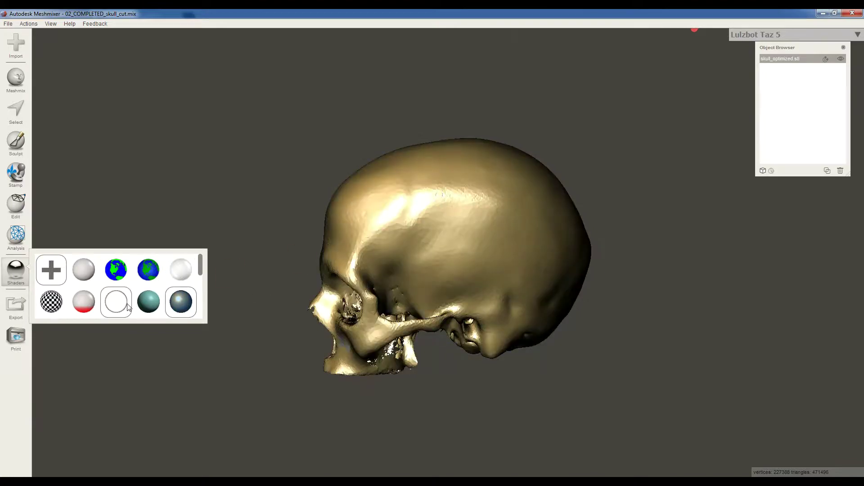
{"action": "left_click", "coordinate": [51, 302]}
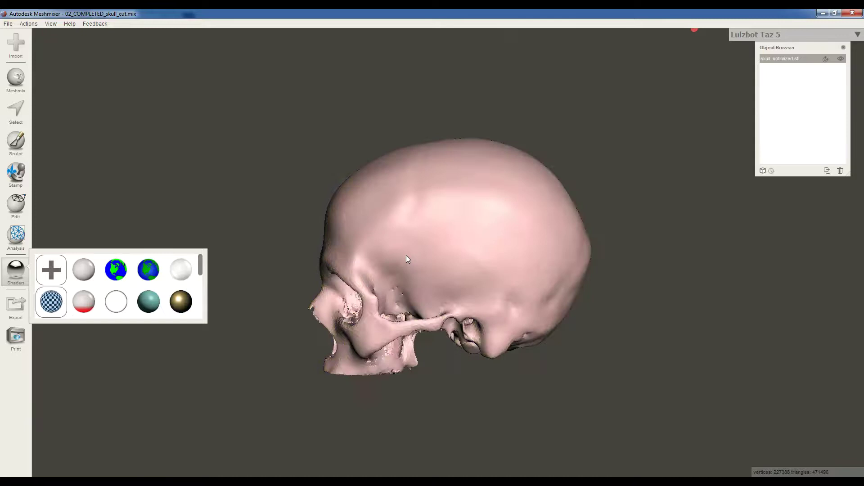
{"action": "left_click_drag", "start_coordinate": [180, 270], "coordinate": [473, 234]}
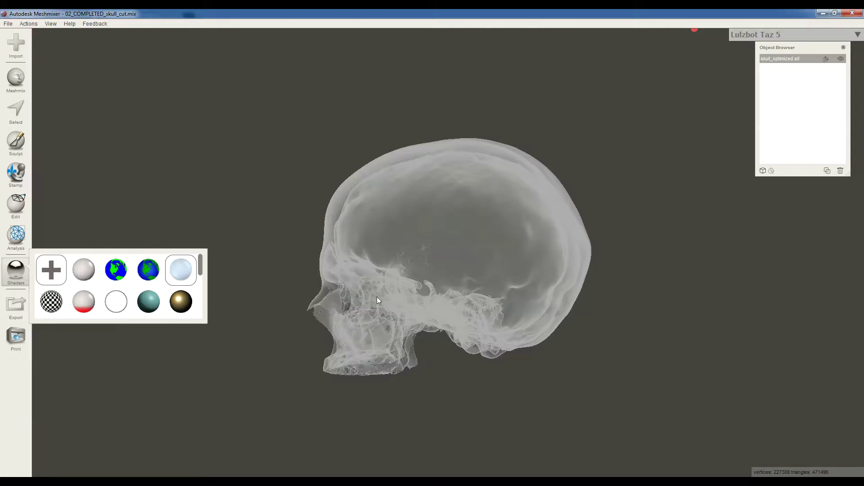
{"action": "left_click", "coordinate": [246, 230]}
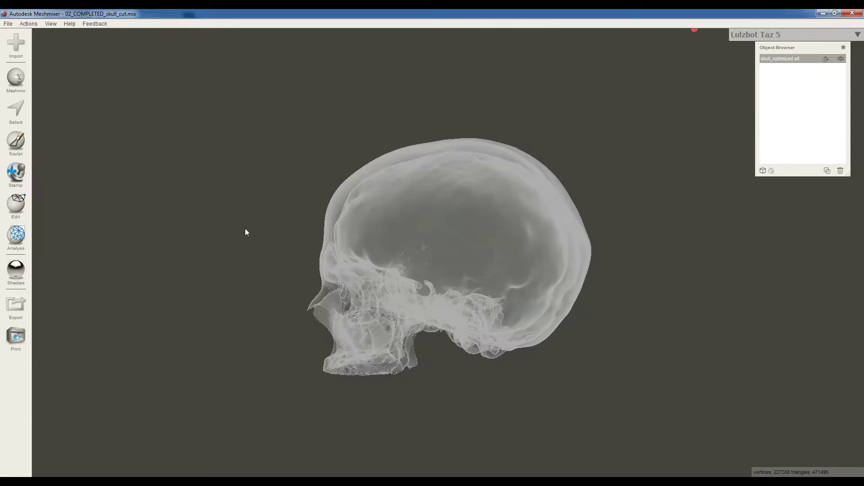
- Start a Plane Cut on the skull and orbit back to a side view
{"action": "left_click", "coordinate": [20, 210]}
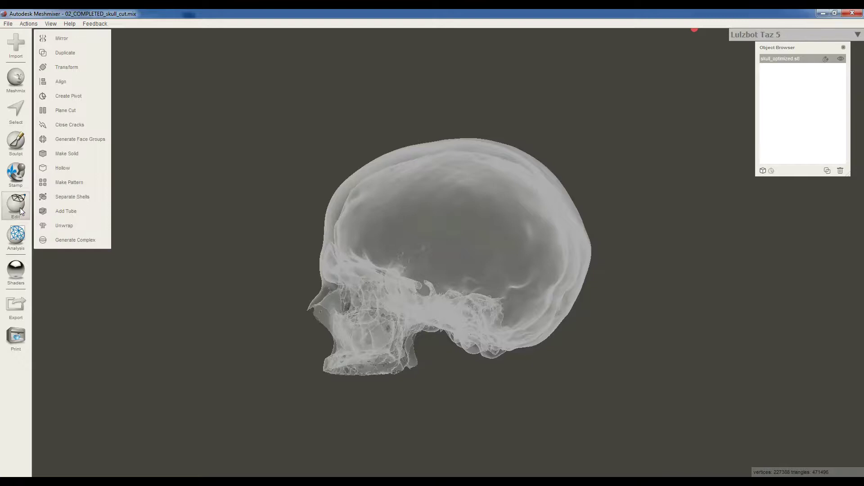
{"action": "left_click", "coordinate": [65, 110]}
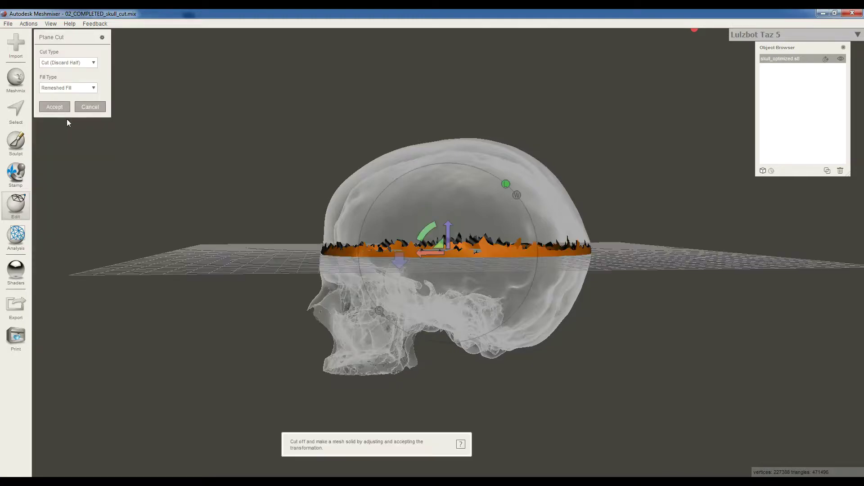
{"action": "right_click_drag", "start_coordinate": [203, 351], "coordinate": [320, 347]}
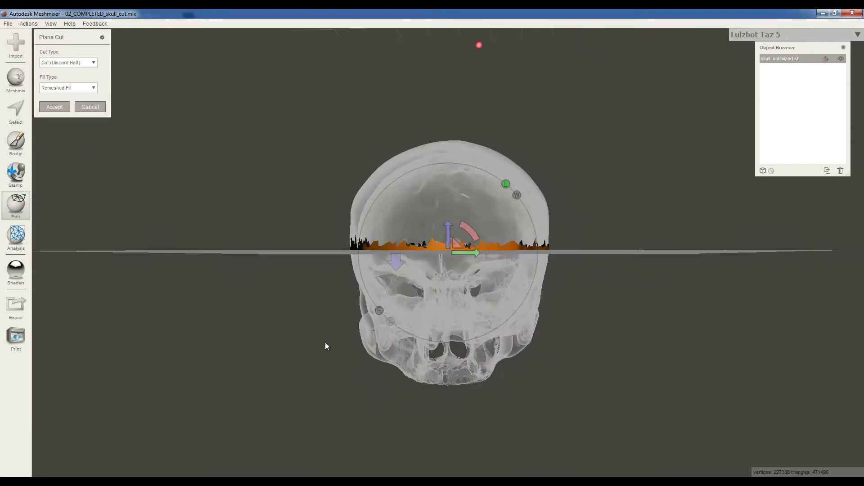
{"action": "right_click_drag", "start_coordinate": [575, 331], "coordinate": [418, 314]}
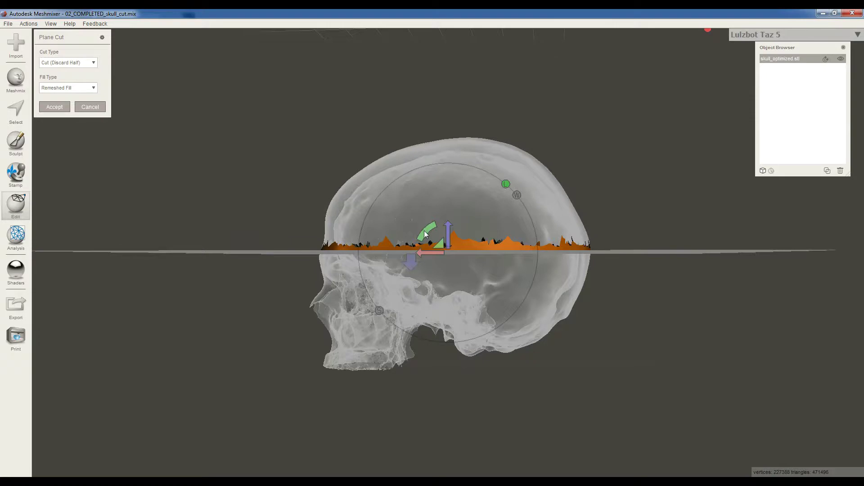
- Raise the cut plane, tilt it to about -23.69°, and choose Slice (Keep Both)
{"action": "mouse_move", "coordinate": [447, 233]}
{"action": "left_mouse_down"}
{"action": "mouse_move", "coordinate": [446, 225]}
{"action": "mouse_move", "coordinate": [447, 245]}
{"action": "mouse_move", "coordinate": [447, 236]}
{"action": "left_mouse_up"}
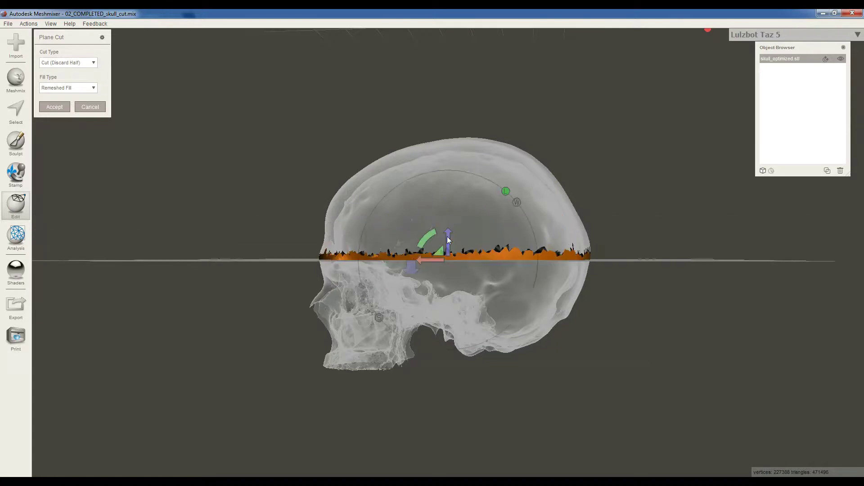
{"action": "left_click", "coordinate": [422, 240]}
{"action": "mouse_move", "coordinate": [422, 241]}
{"action": "left_mouse_down"}
{"action": "mouse_move", "coordinate": [438, 239]}
{"action": "mouse_move", "coordinate": [430, 239]}
{"action": "left_mouse_up"}
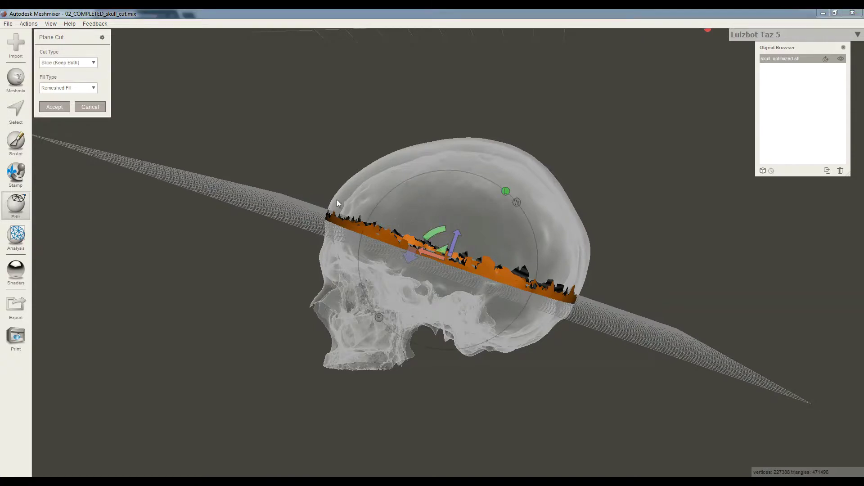
{"action": "left_click", "coordinate": [93, 62]}
{"action": "left_click", "coordinate": [90, 87]}
- In the manual's Plane Cut page, highlight the Cut Type sentence about Slice keeping both sides
{"action": "mouse_move", "coordinate": [107, 482]}
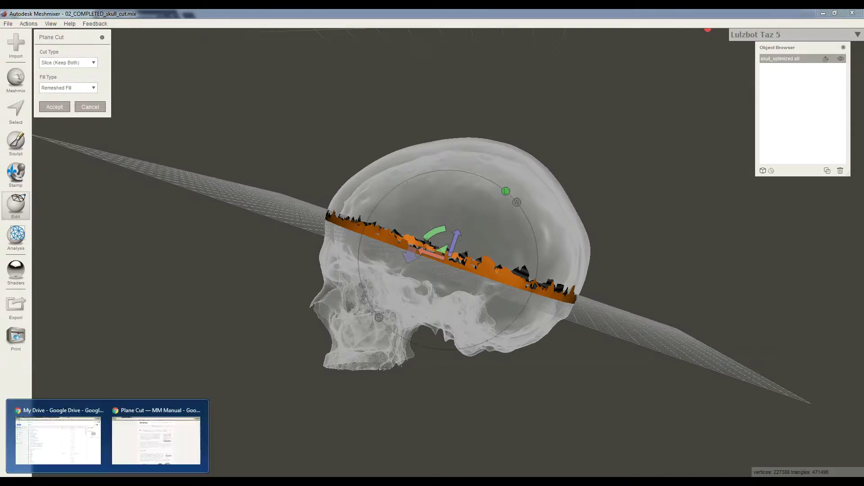
{"action": "left_click", "coordinate": [130, 445]}
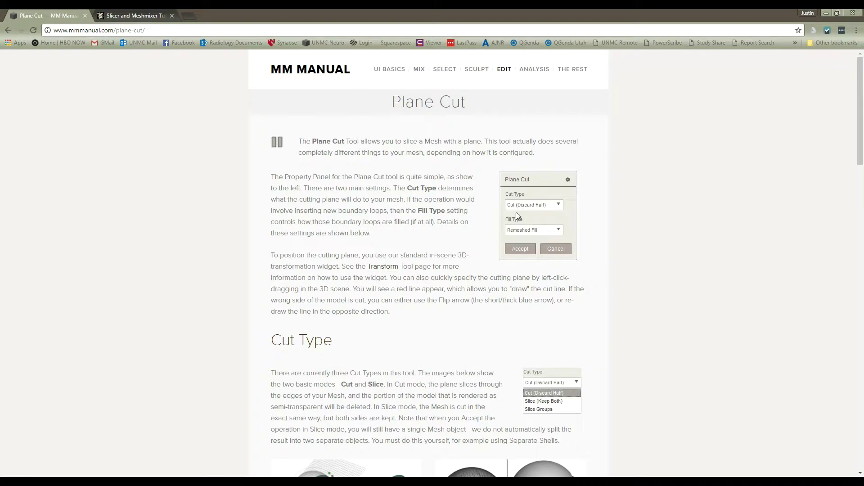
{"action": "scroll", "coordinate": [435, 324], "scroll_direction": "down", "scroll_amount": 4}
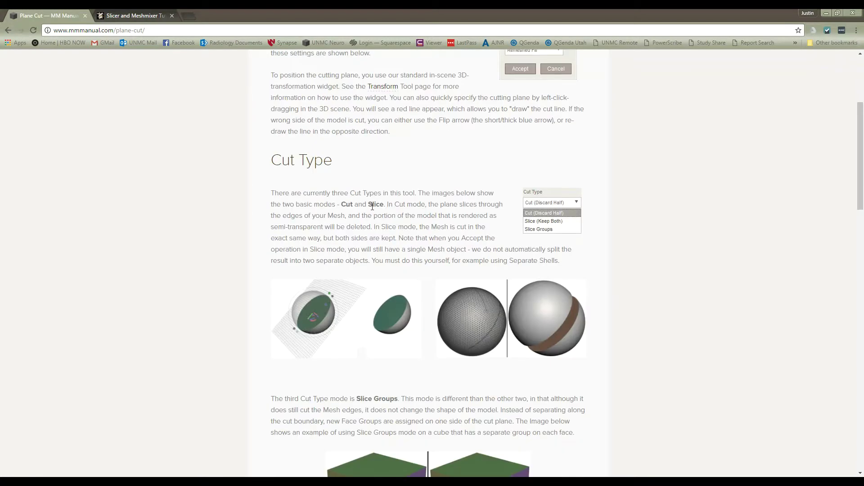
{"action": "scroll", "coordinate": [368, 225], "scroll_direction": "down", "scroll_amount": 1}
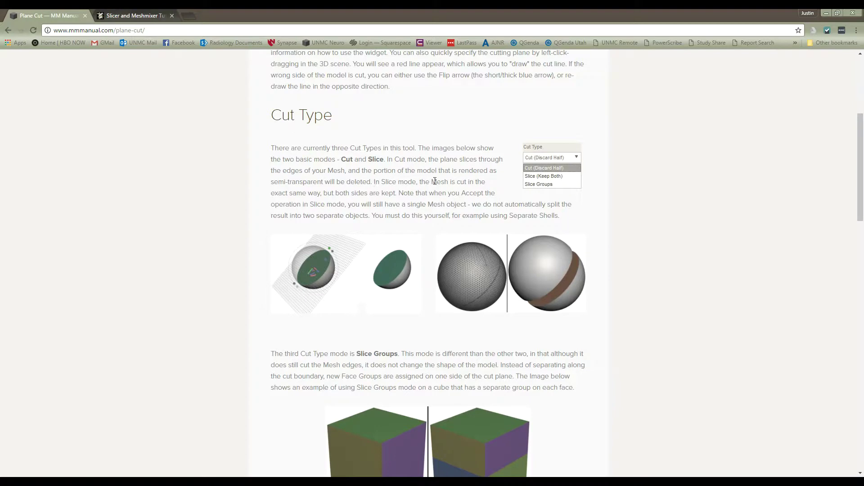
{"action": "left_click_drag", "start_coordinate": [435, 182], "coordinate": [390, 193]}
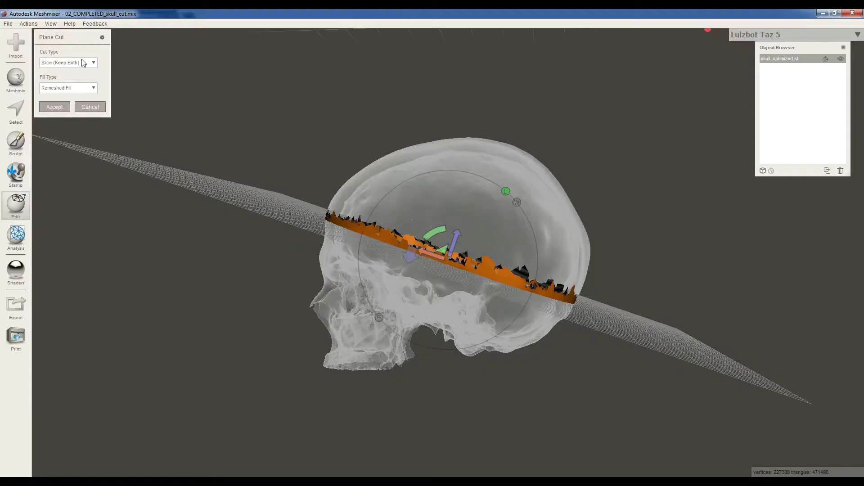
- Set Cut Type to Slice (Keep Both), leaving Fill Type at Remeshed Fill
{"action": "left_click", "coordinate": [86, 67]}
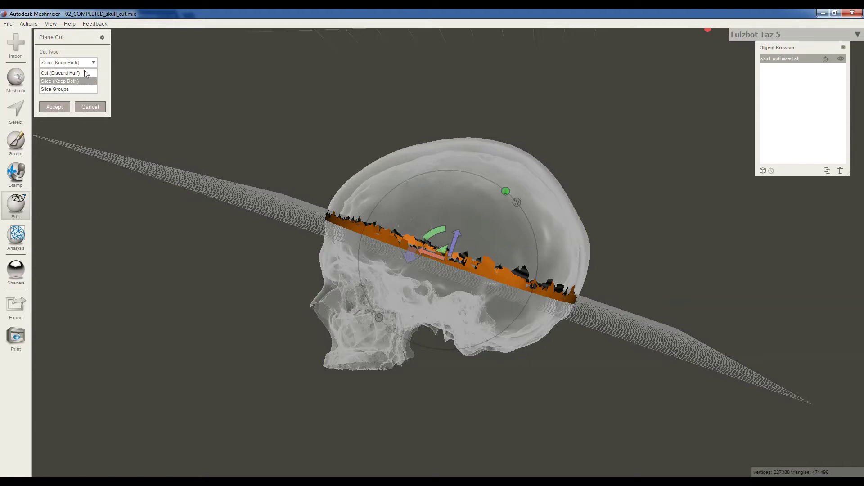
{"action": "left_click", "coordinate": [110, 67]}
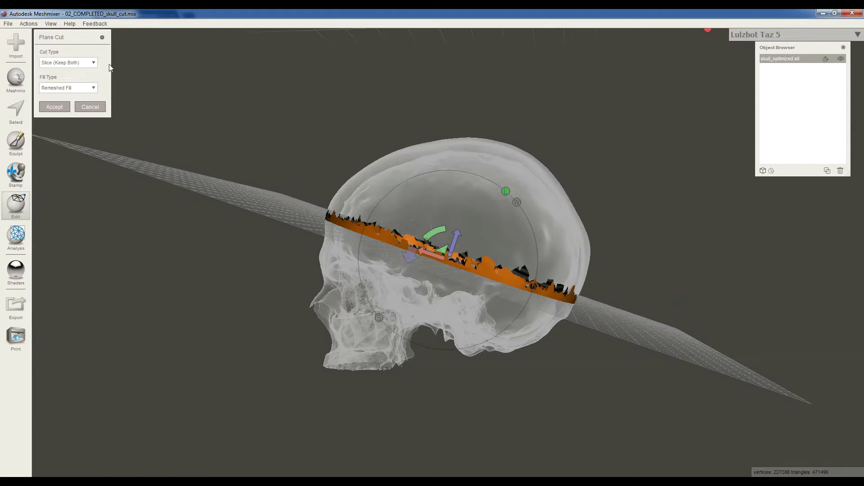
- Scroll the Plane Cut manual to Fill Type and highlight the words Remeshed and Fixed
{"action": "left_click", "coordinate": [156, 439]}
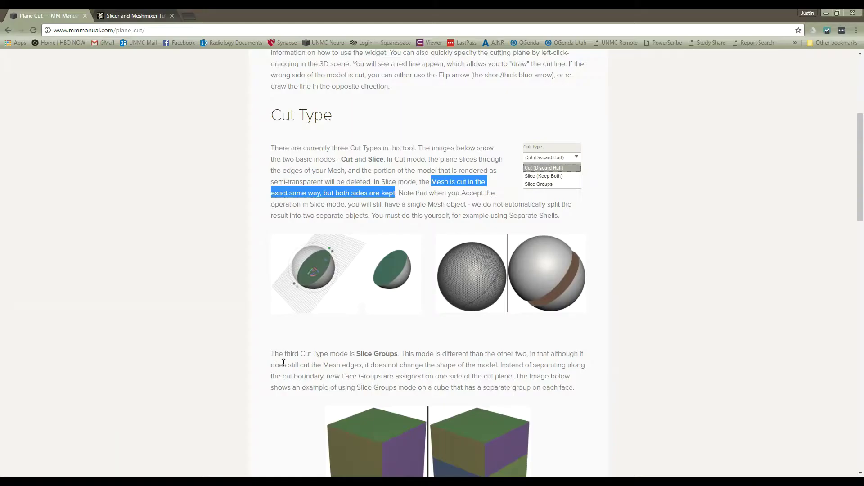
{"action": "scroll", "coordinate": [298, 321], "scroll_direction": "down", "scroll_amount": 6}
{"action": "scroll", "coordinate": [298, 321], "scroll_direction": "down", "scroll_amount": 3}
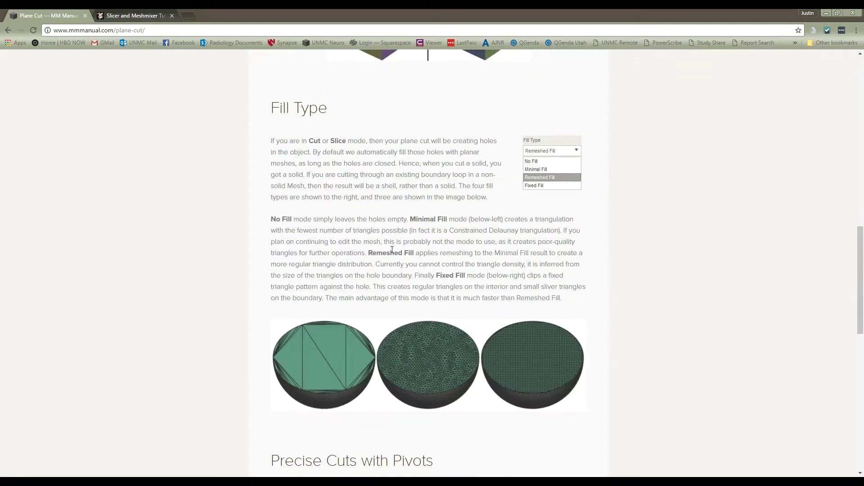
{"action": "double_click", "coordinate": [391, 252]}
{"action": "double_click", "coordinate": [444, 275]}
{"action": "double_click", "coordinate": [373, 253]}
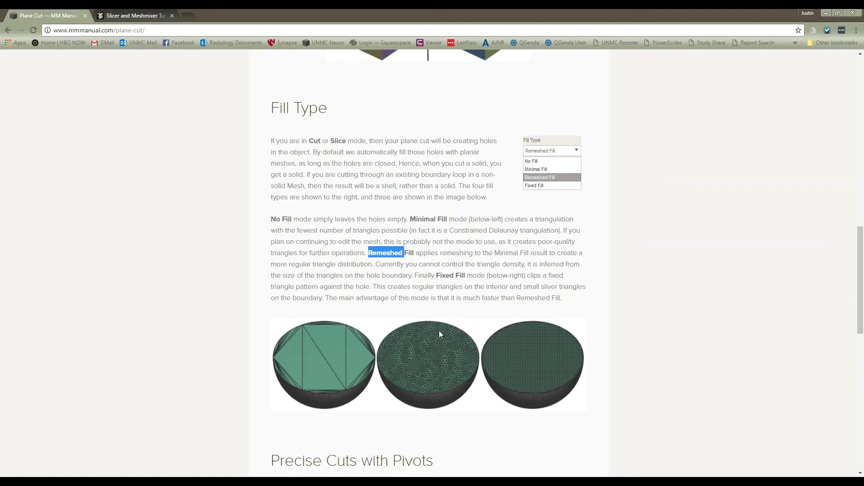
- Highlight the Fixed Fill speed sentence and the phrase Remeshed Fill, then return to Meshmixer
{"action": "left_click", "coordinate": [332, 298]}
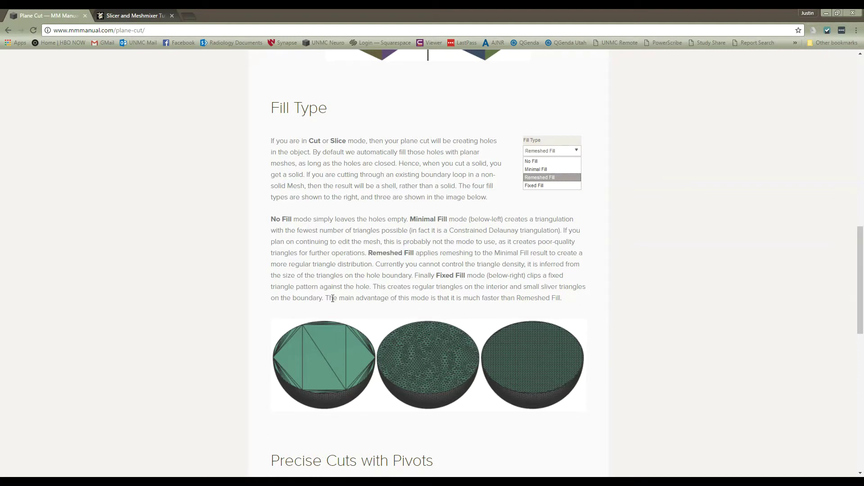
{"action": "left_click_drag", "start_coordinate": [326, 298], "coordinate": [559, 298]}
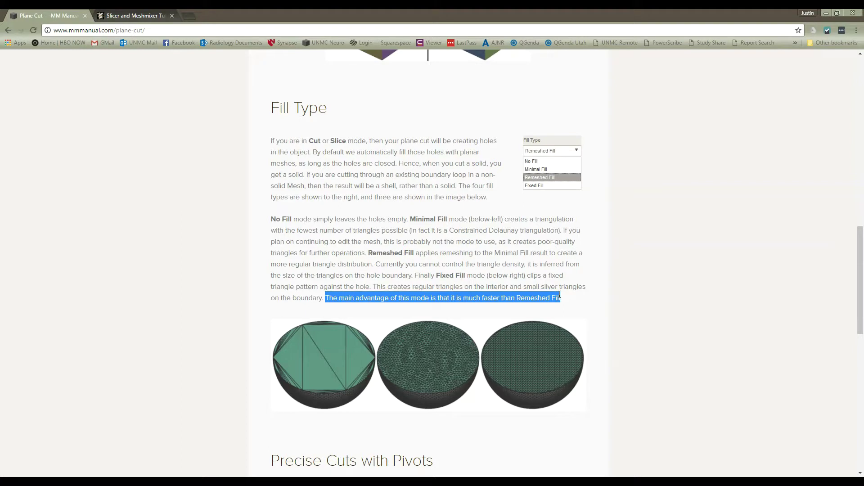
{"action": "double_click", "coordinate": [382, 256]}
{"action": "left_click_drag", "start_coordinate": [382, 256], "coordinate": [414, 253]}
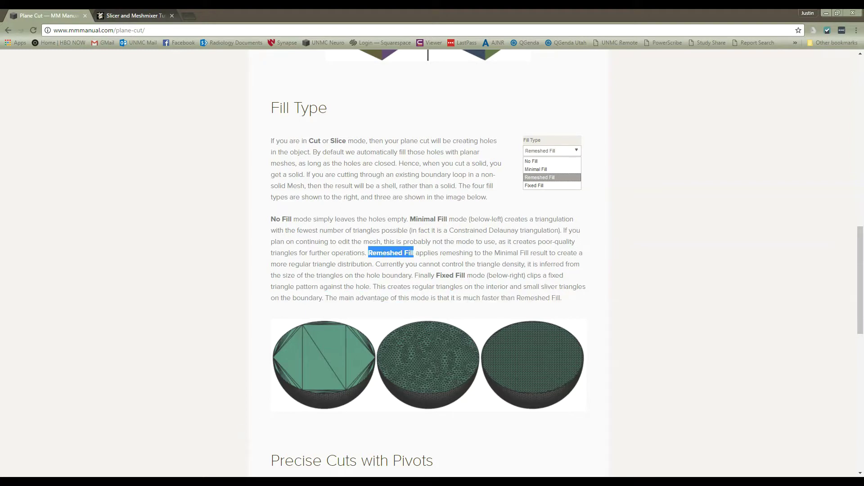
{"action": "key", "text": "alt+Tab"}
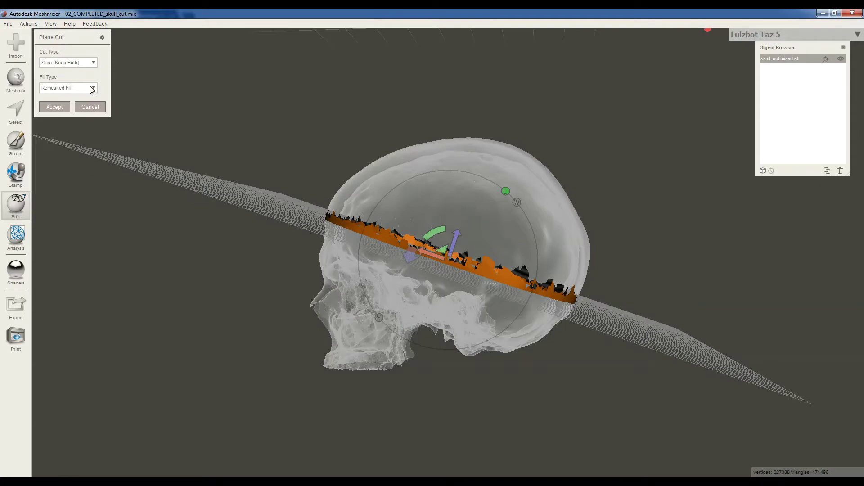
- Accept the angled slice on the skull and bring back the manual's Plane Cut page
{"action": "mouse_move", "coordinate": [226, 325]}
{"action": "right_mouse_down"}
{"action": "mouse_move", "coordinate": [369, 336]}
{"action": "mouse_move", "coordinate": [372, 355]}
{"action": "mouse_move", "coordinate": [240, 323]}
{"action": "right_mouse_up"}
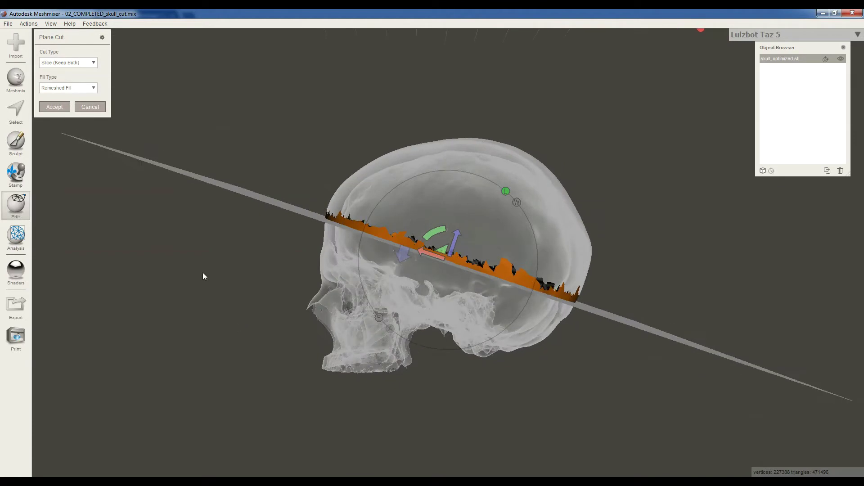
{"action": "left_click", "coordinate": [58, 108]}
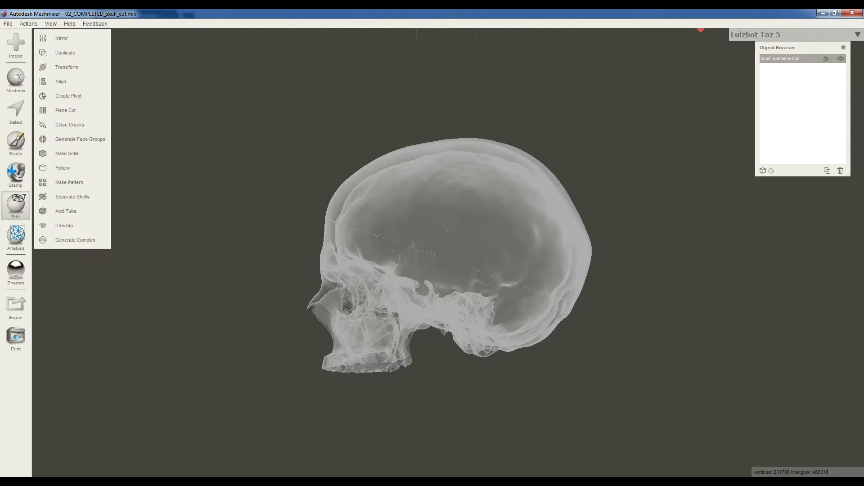
{"action": "left_click", "coordinate": [94, 475]}
{"action": "left_click", "coordinate": [147, 453]}
- Highlight the Cut Type note that Slice mode leaves one mesh needing Separate Shells
{"action": "scroll", "coordinate": [323, 255], "scroll_direction": "up", "scroll_amount": 10}
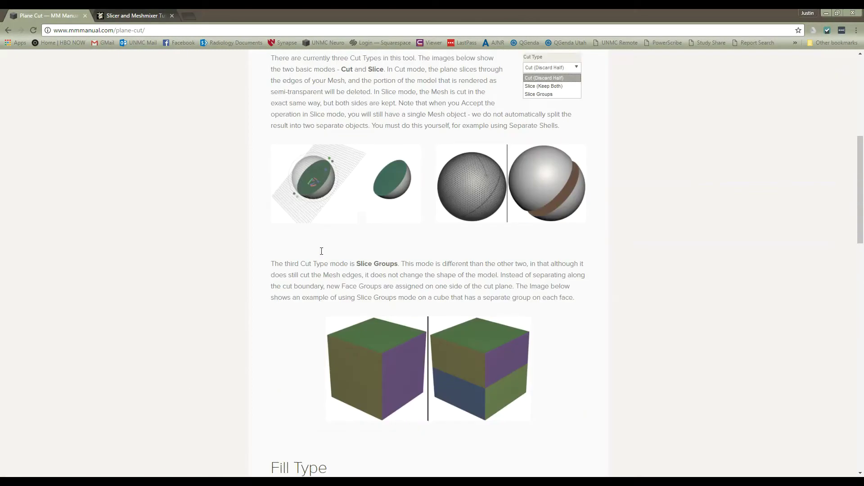
{"action": "scroll", "coordinate": [323, 255], "scroll_direction": "down", "scroll_amount": 8}
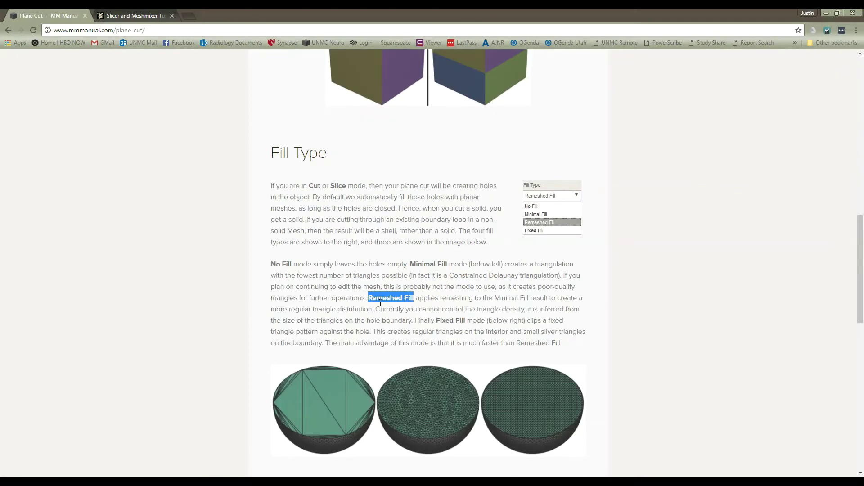
{"action": "scroll", "coordinate": [395, 313], "scroll_direction": "up", "scroll_amount": 10}
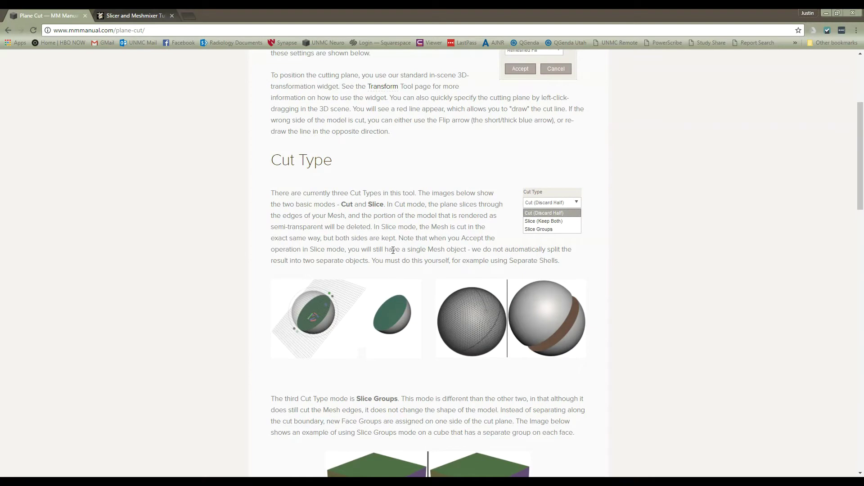
{"action": "double_click", "coordinate": [406, 238]}
{"action": "left_click_drag", "start_coordinate": [406, 237], "coordinate": [559, 261]}
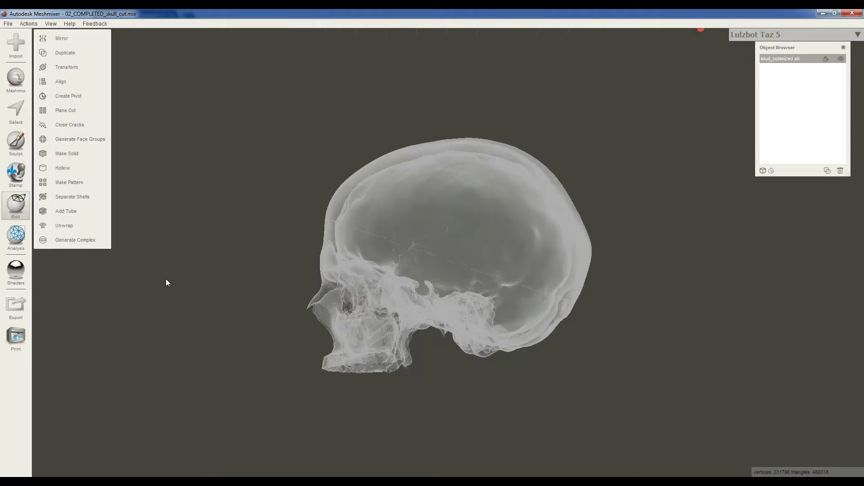
- Run Separate Shells on the sliced skull, then select shell 1 and shell 2 to check each part
{"action": "left_click", "coordinate": [68, 197]}
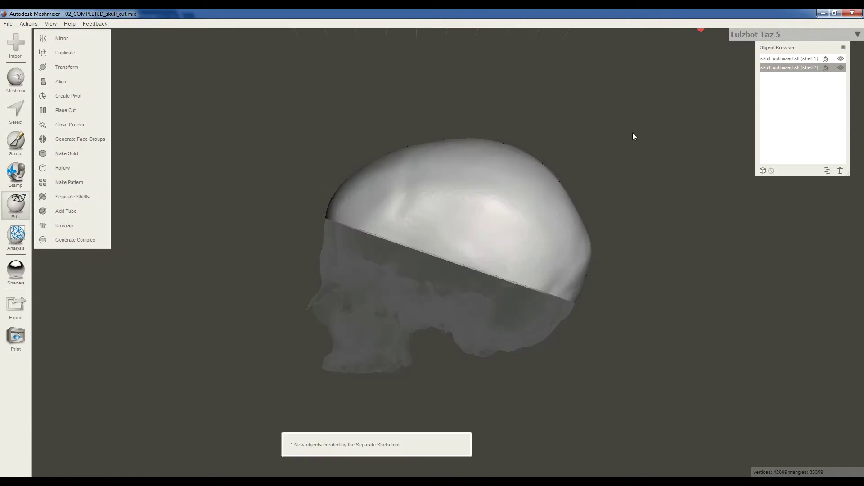
{"action": "left_click", "coordinate": [784, 58]}
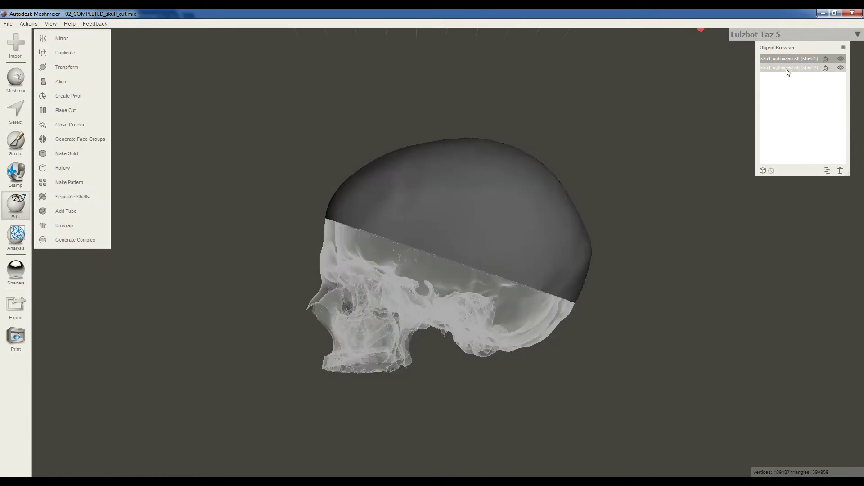
{"action": "left_click", "coordinate": [788, 68]}
{"action": "left_click", "coordinate": [788, 59]}
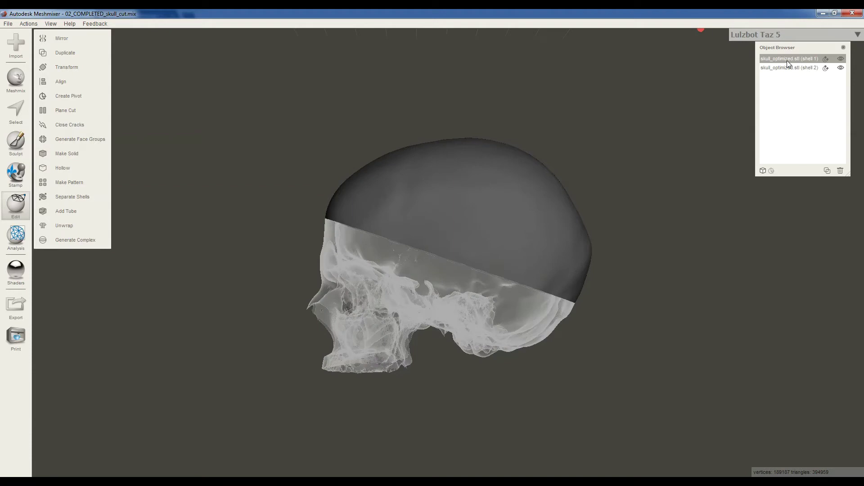
- Hide the lower skull shell and rename it skullbase
{"action": "left_click", "coordinate": [842, 58]}
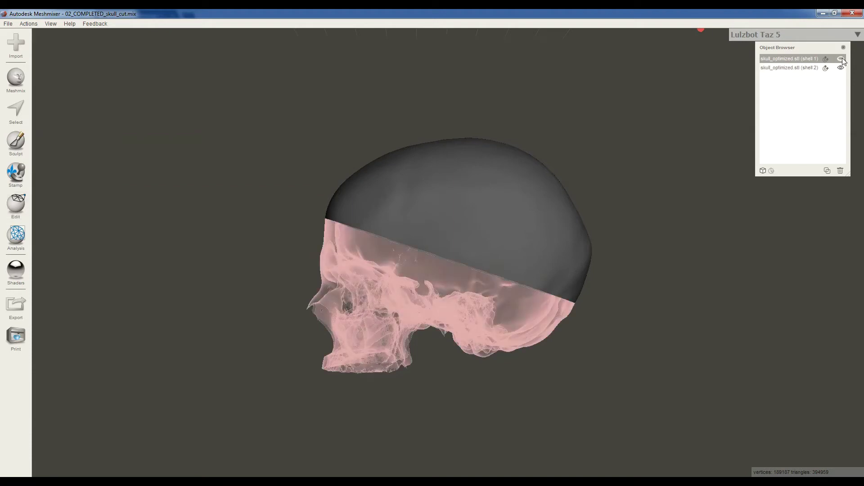
{"action": "left_click", "coordinate": [804, 69]}
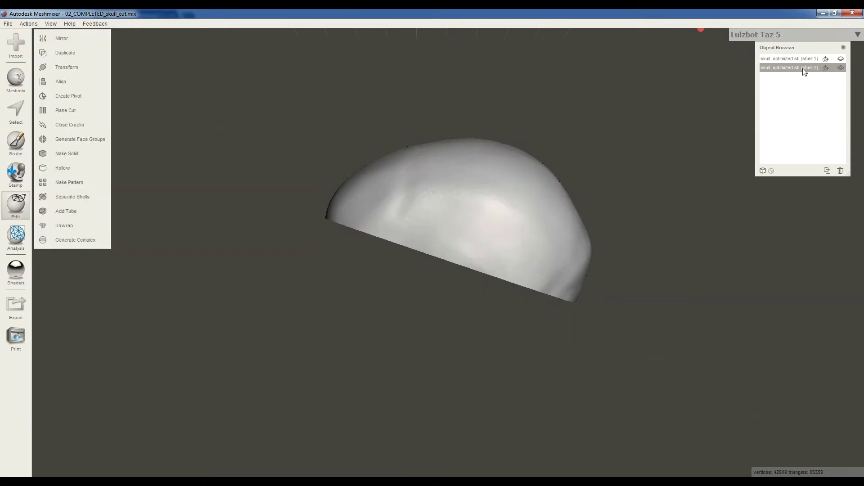
{"action": "left_click", "coordinate": [790, 59]}
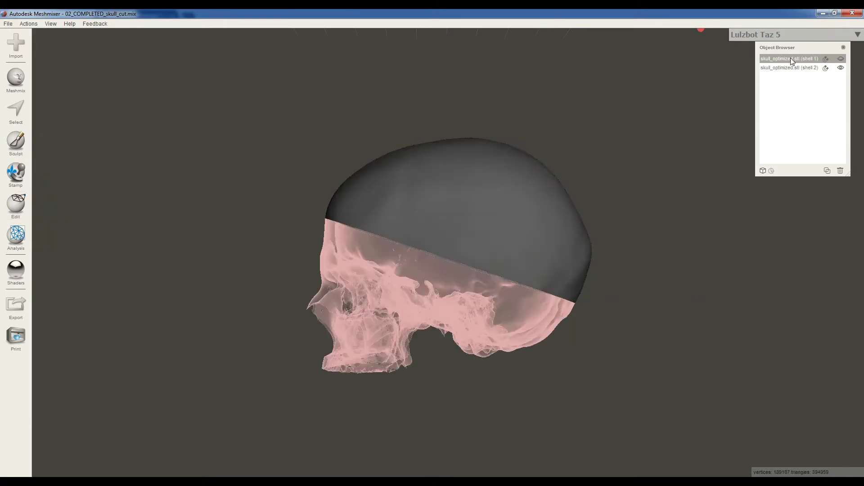
{"action": "double_click", "coordinate": [790, 59]}
{"action": "type", "text": "skullbase"}
{"action": "key", "text": "Return"}
- Rename the top cap shell to skullcap
{"action": "left_click", "coordinate": [779, 68]}
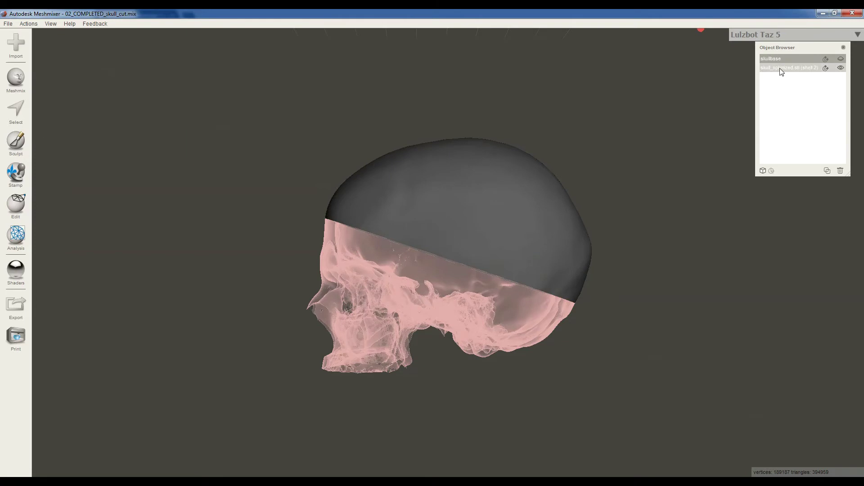
{"action": "double_click", "coordinate": [781, 69]}
{"action": "key", "text": "ctrl+a"}
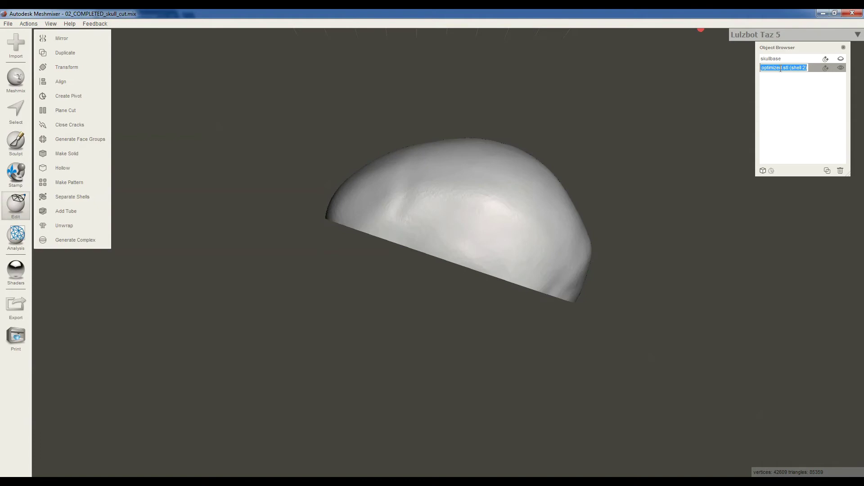
{"action": "type", "text": "skullcap"}
{"action": "key", "text": "Return"}
- Unhide skullbase beneath skullcap, then orbit and zoom into the cut skull's cavity
{"action": "left_click", "coordinate": [841, 59]}
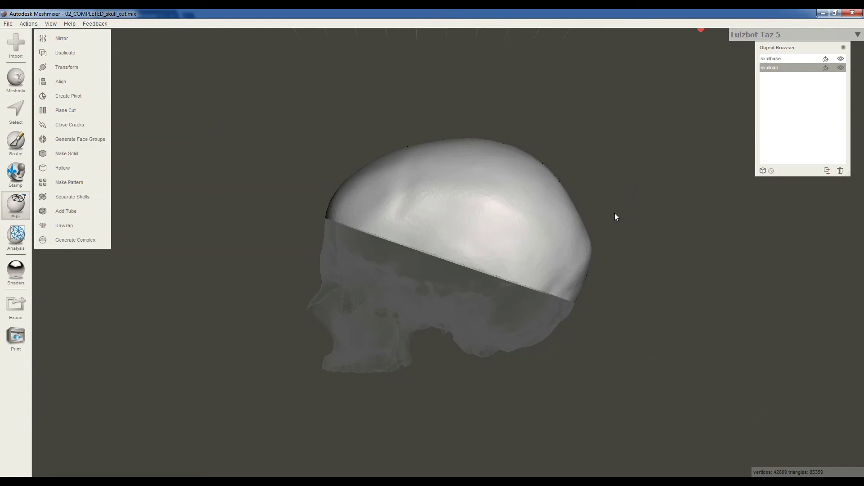
{"action": "right_click_drag", "start_coordinate": [616, 215], "coordinate": [695, 155]}
{"action": "scroll", "coordinate": [539, 190], "scroll_direction": "up", "scroll_amount": 5}
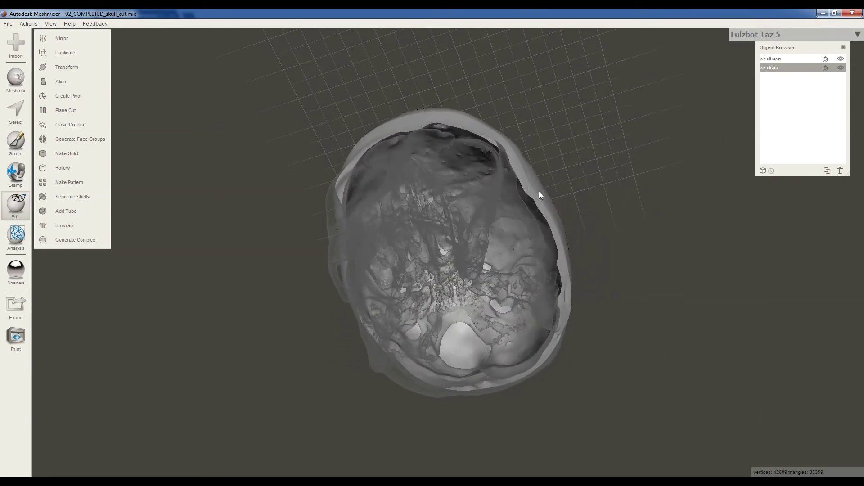
{"action": "right_click_drag", "start_coordinate": [541, 147], "coordinate": [407, 92]}
{"action": "scroll", "coordinate": [458, 82], "scroll_direction": "up", "scroll_amount": 2}
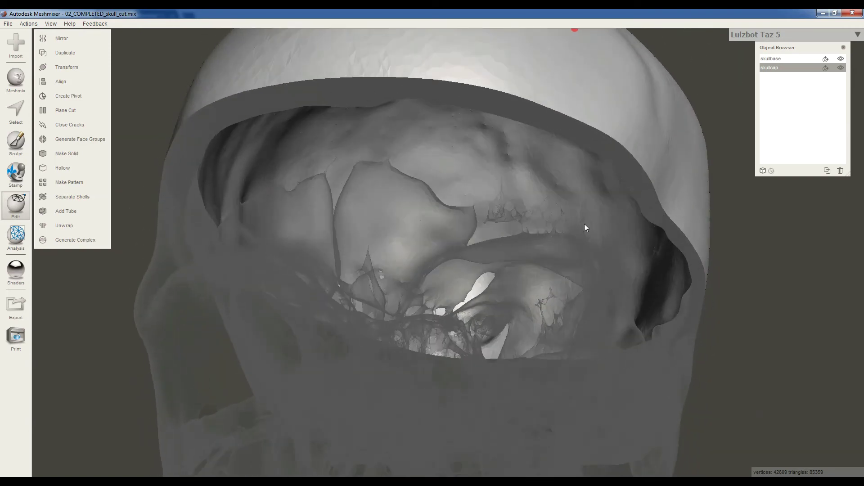